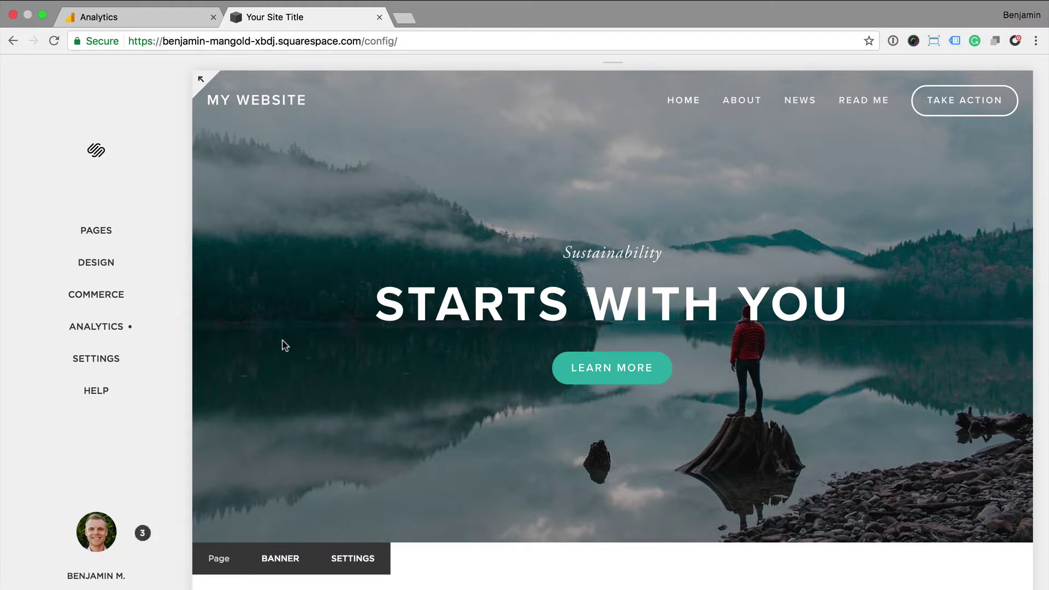
- Open My Company's Tracking Code page in Google Analytics and select its tracking ID
click(142, 19)
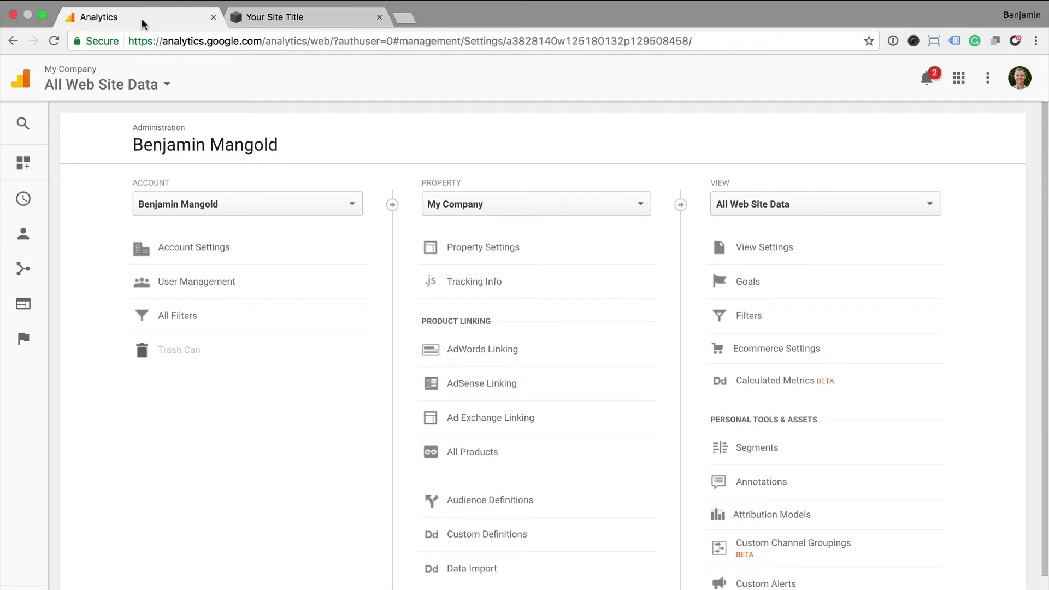
click(539, 287)
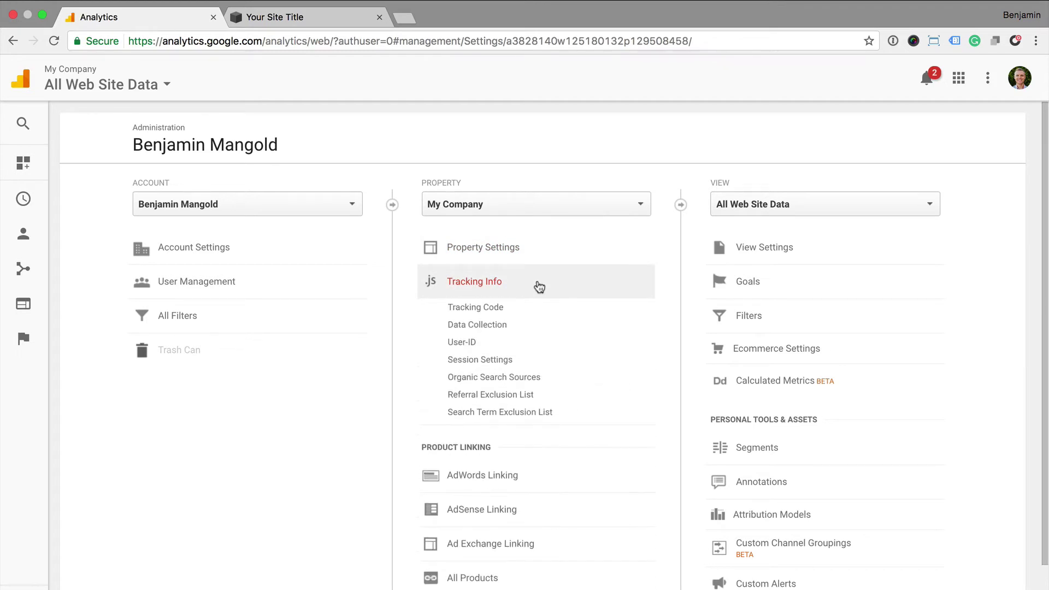
click(524, 311)
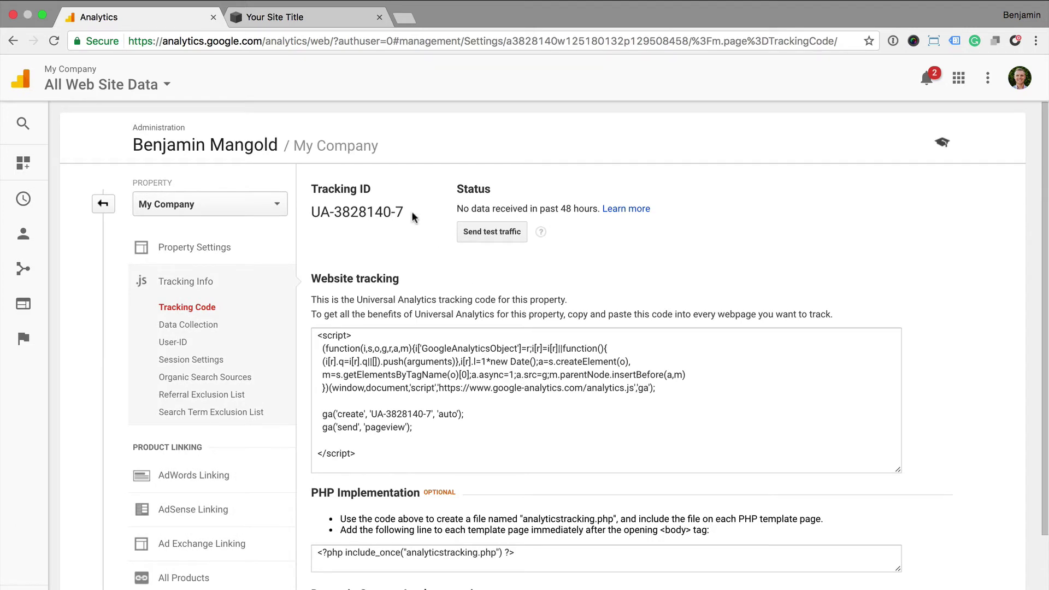
drag(404, 211, 312, 212)
key(super+c)
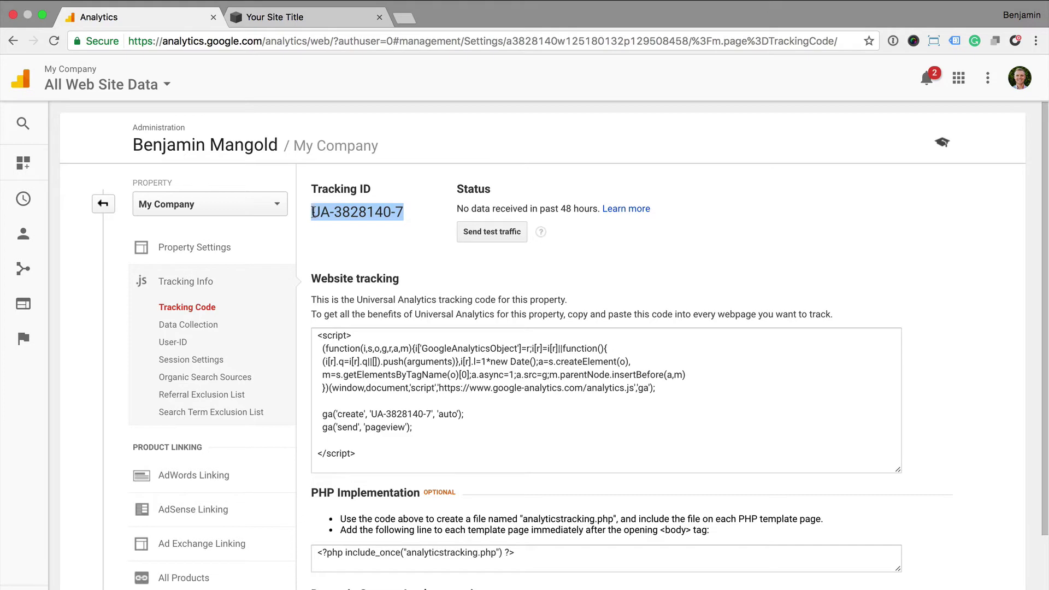
- Paste the tracking ID into Squarespace's External Services Google Analytics Account Number field and save
click(332, 18)
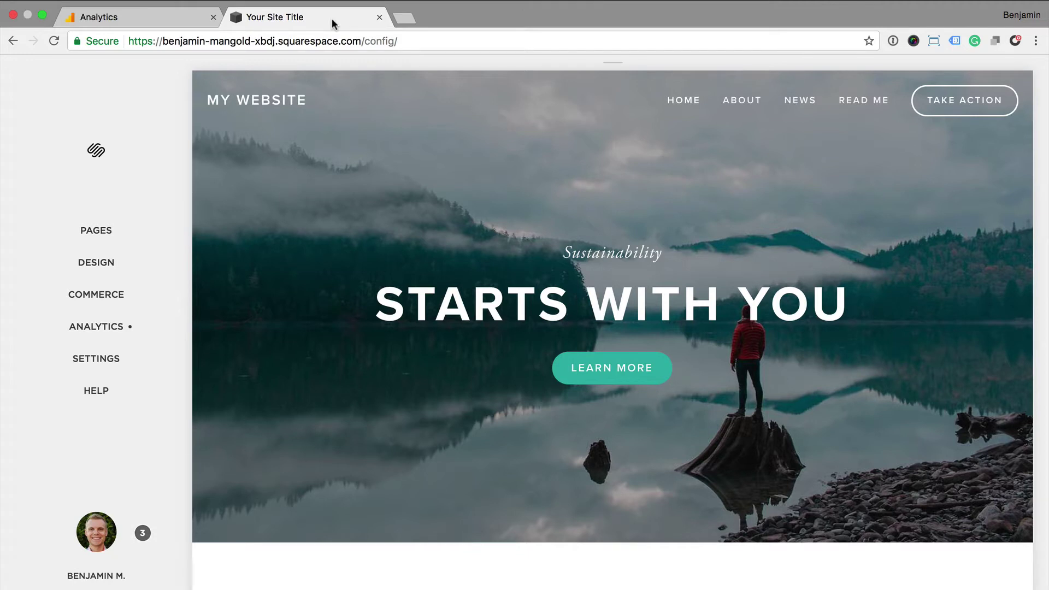
click(136, 356)
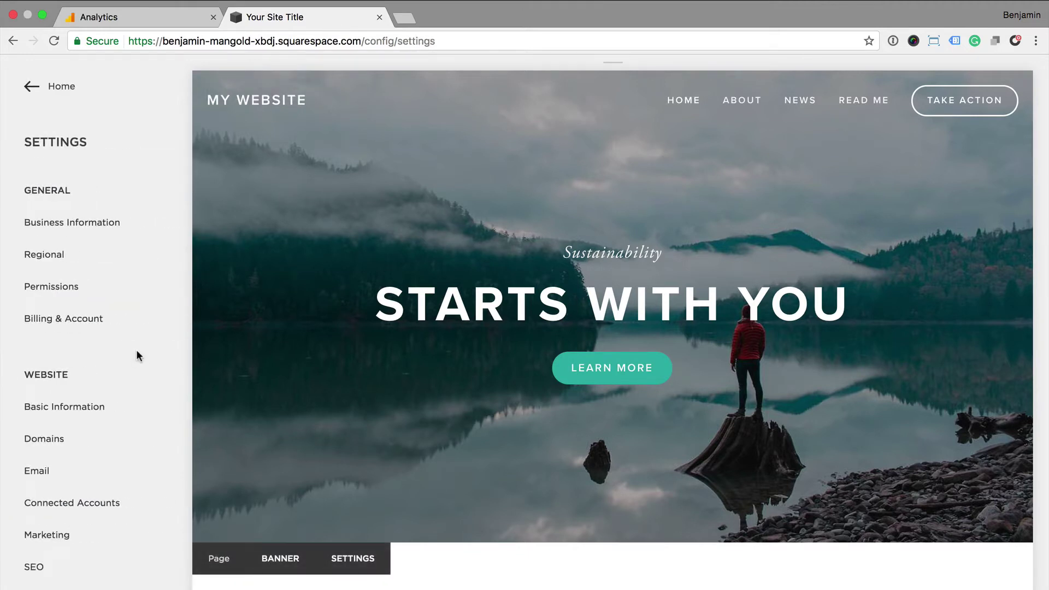
scroll(137, 356, down, 6)
click(92, 368)
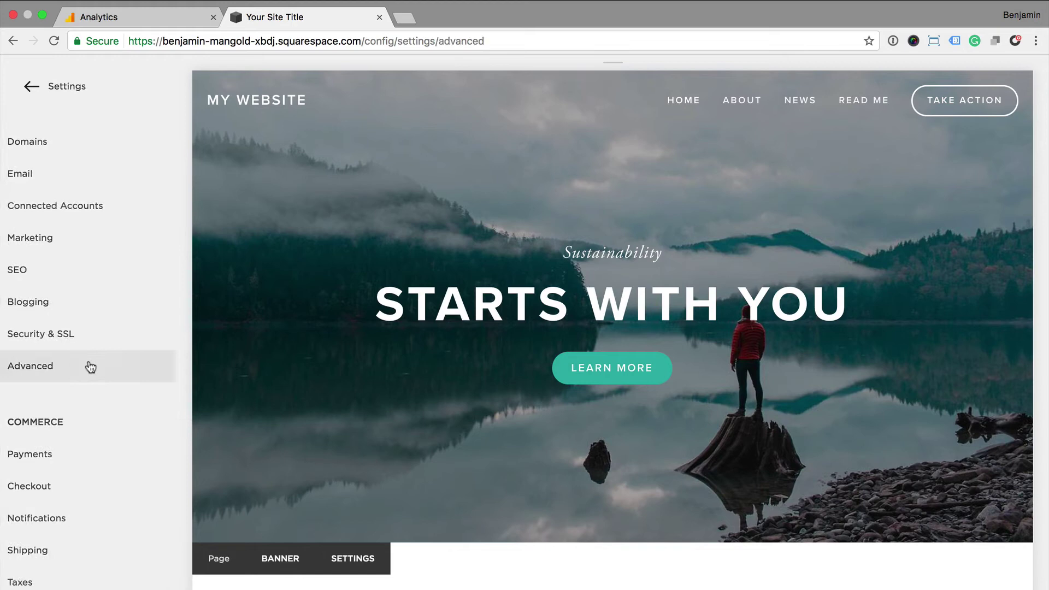
click(111, 319)
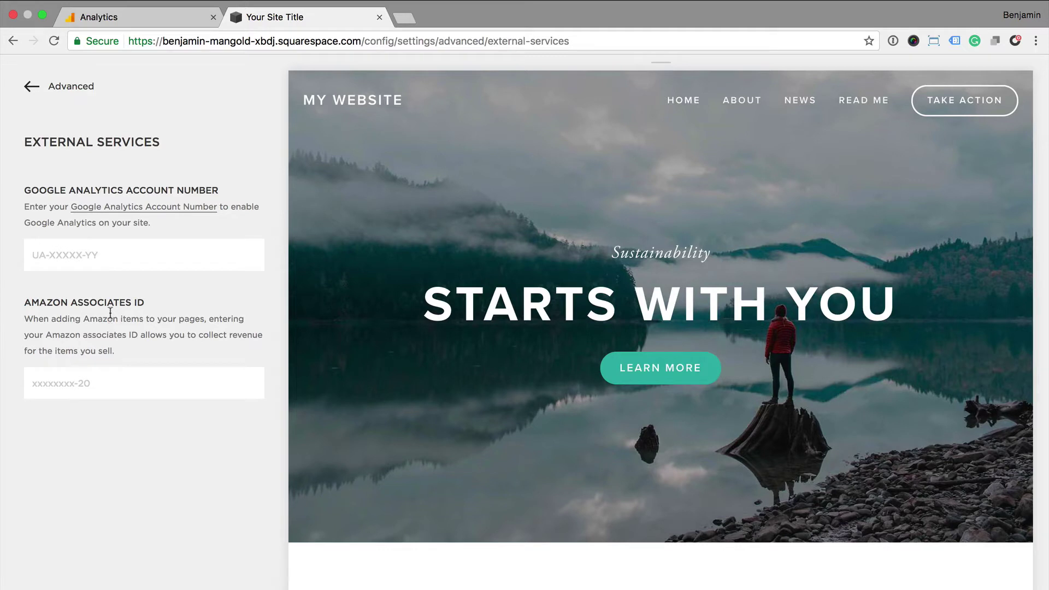
click(104, 254)
key(super+v)
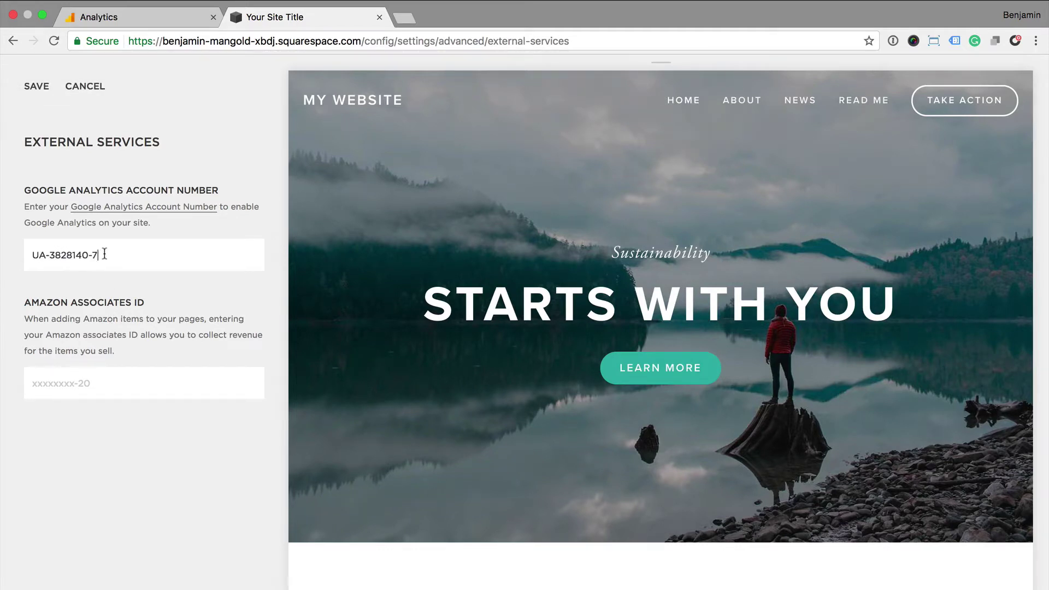
click(36, 88)
- Select the entire Universal Analytics website tracking script on the Analytics Tracking Code page
click(101, 18)
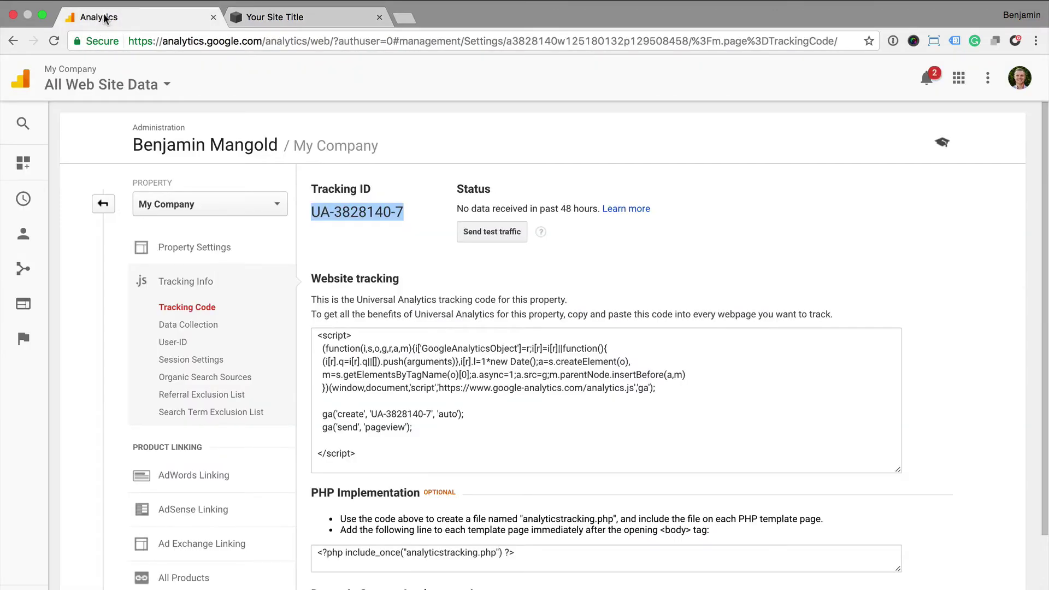
click(601, 431)
key(ctrl+a)
key(super+c)
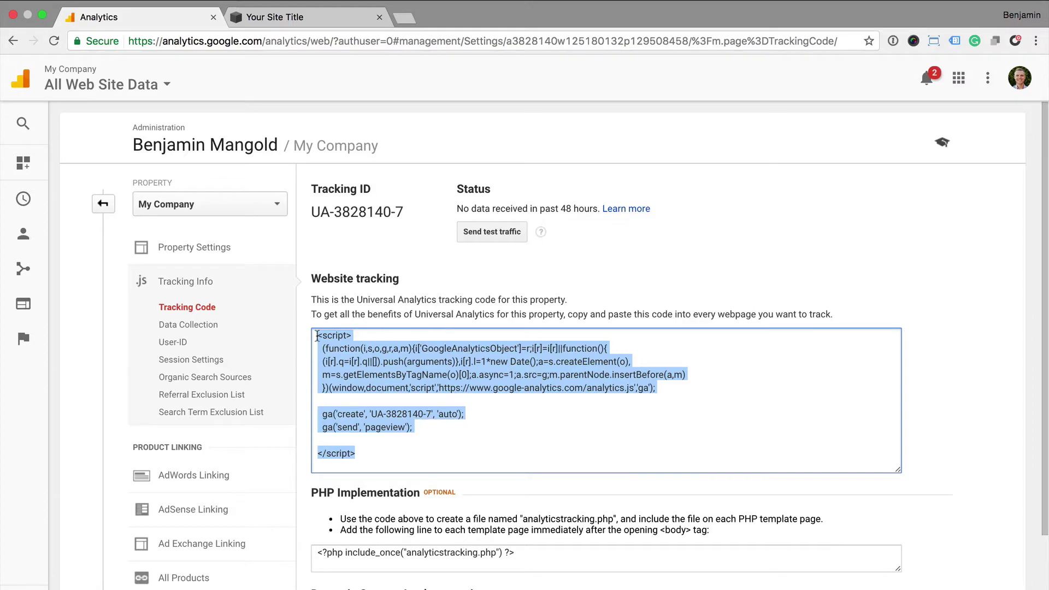
- Paste the Analytics tracking script into the Header box of Squarespace's Code Injection and save
click(328, 16)
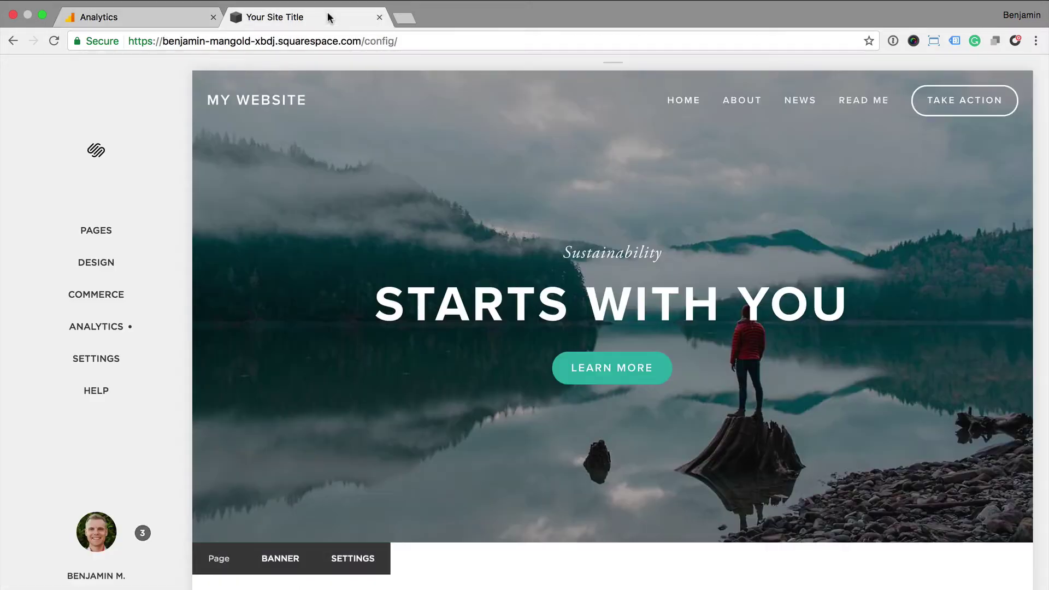
click(117, 363)
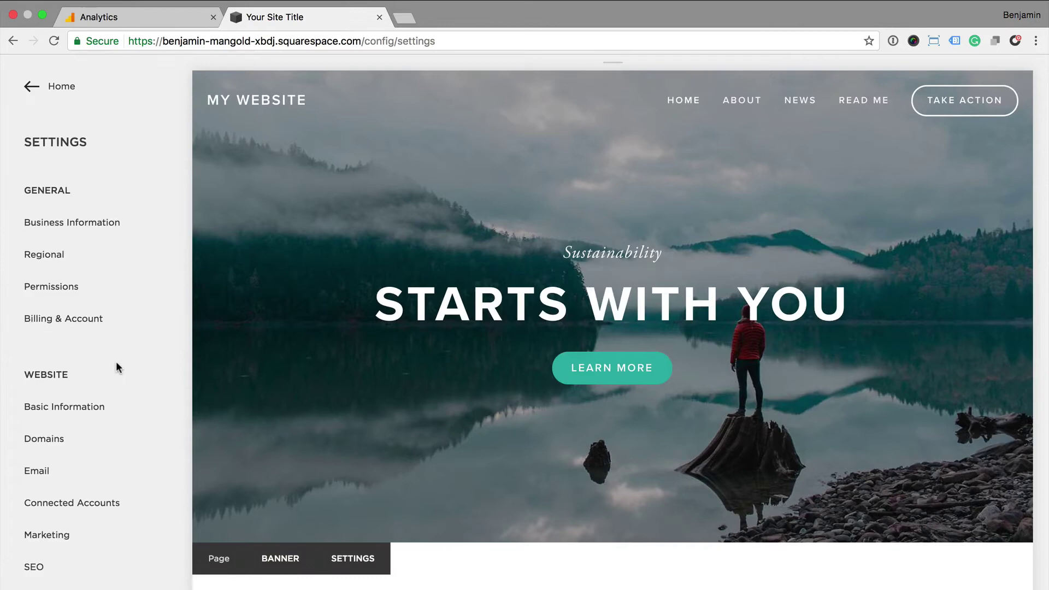
scroll(116, 361, down, 7)
click(105, 317)
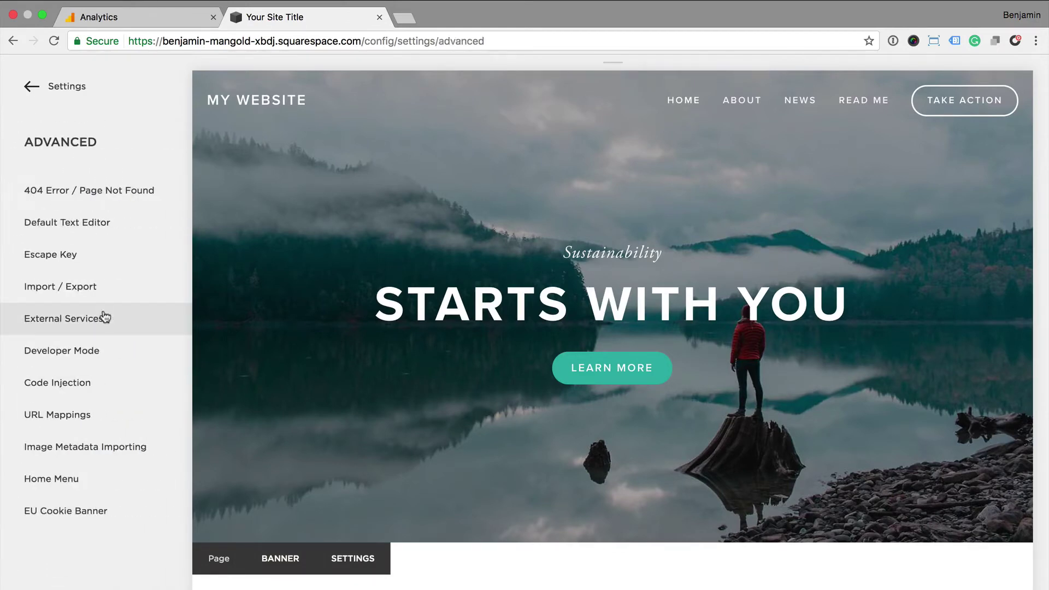
click(91, 394)
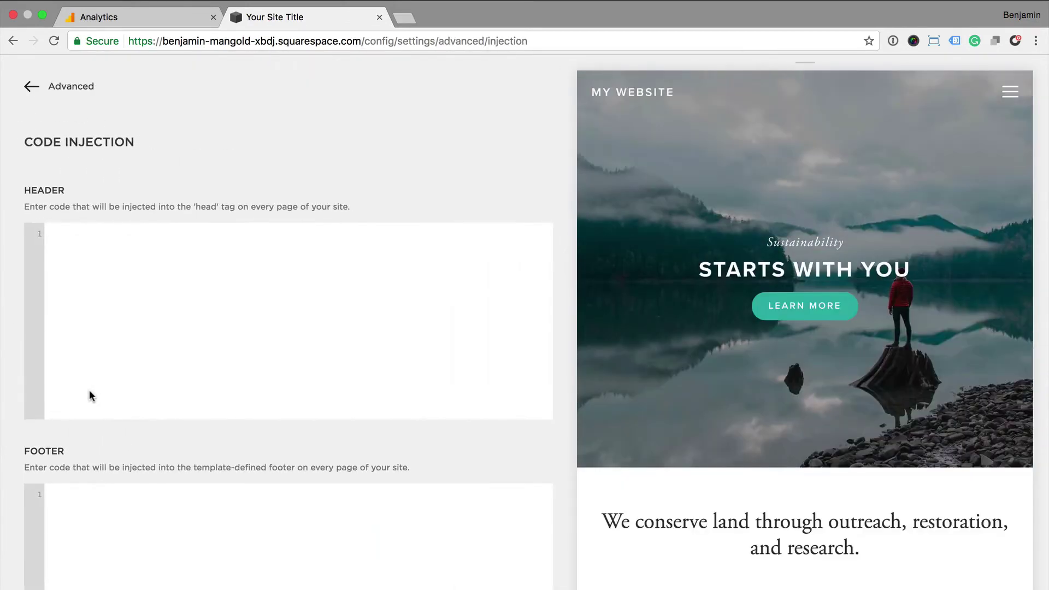
click(103, 285)
key(super+v)
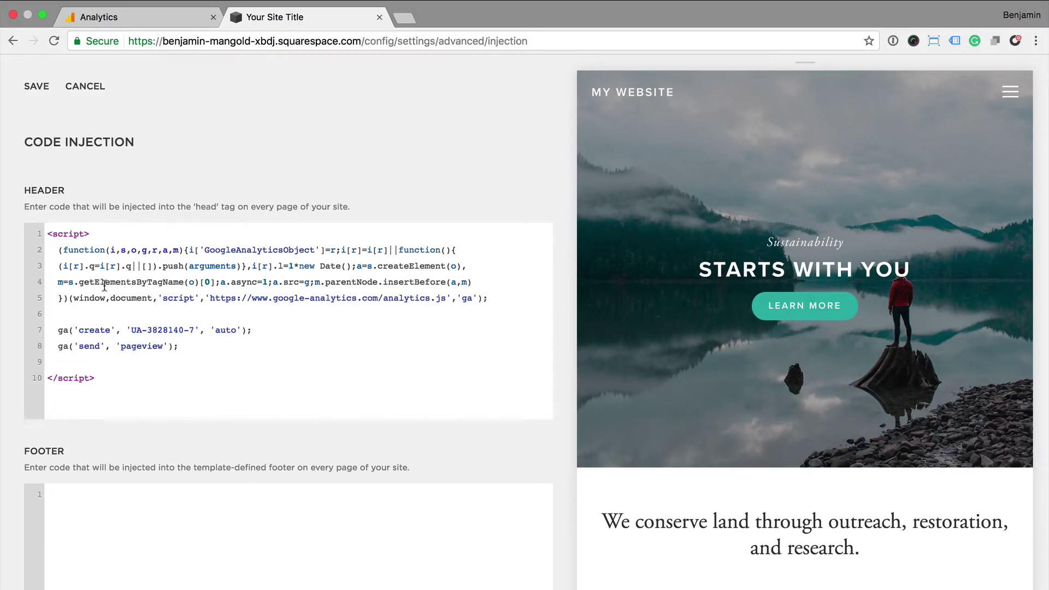
click(42, 94)
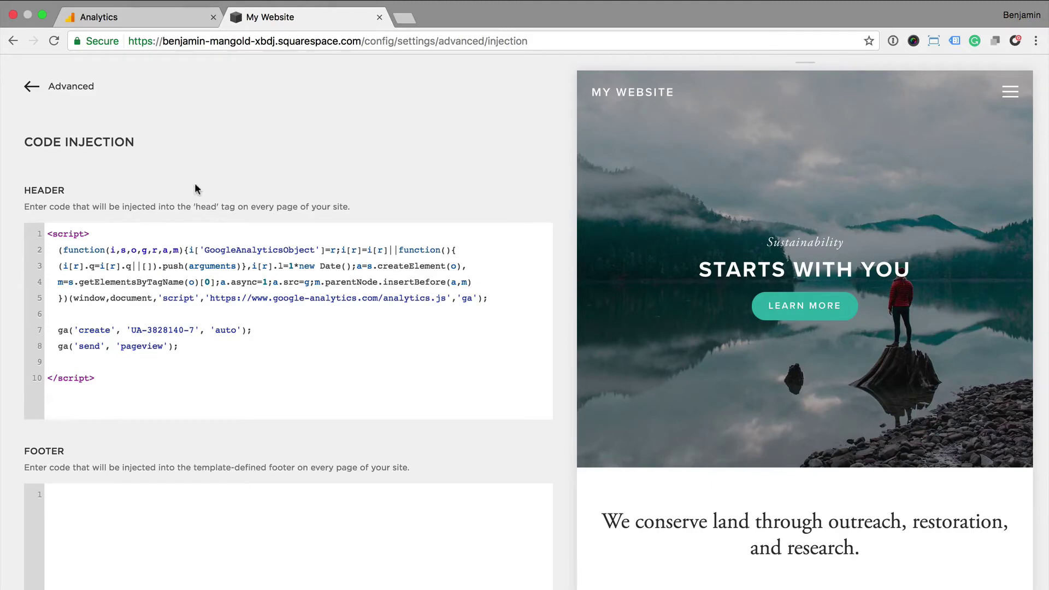
- Create a Google Tag Manager account named 'My Website' with a web container, accepting the terms
click(408, 18)
text(tagmanager.google.com)
key(Return)
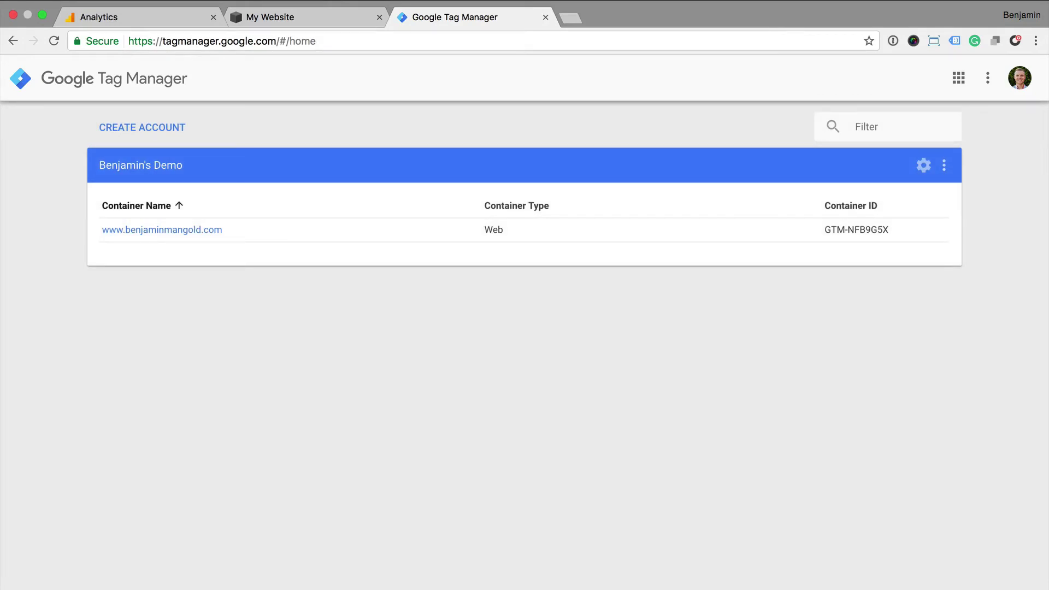
click(174, 127)
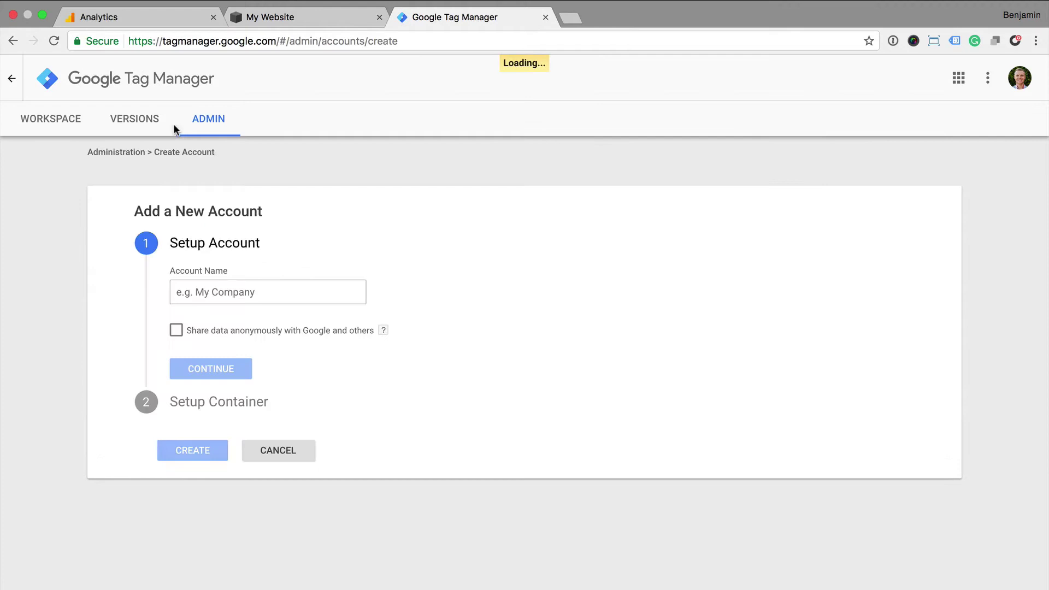
click(219, 281)
text(My We)
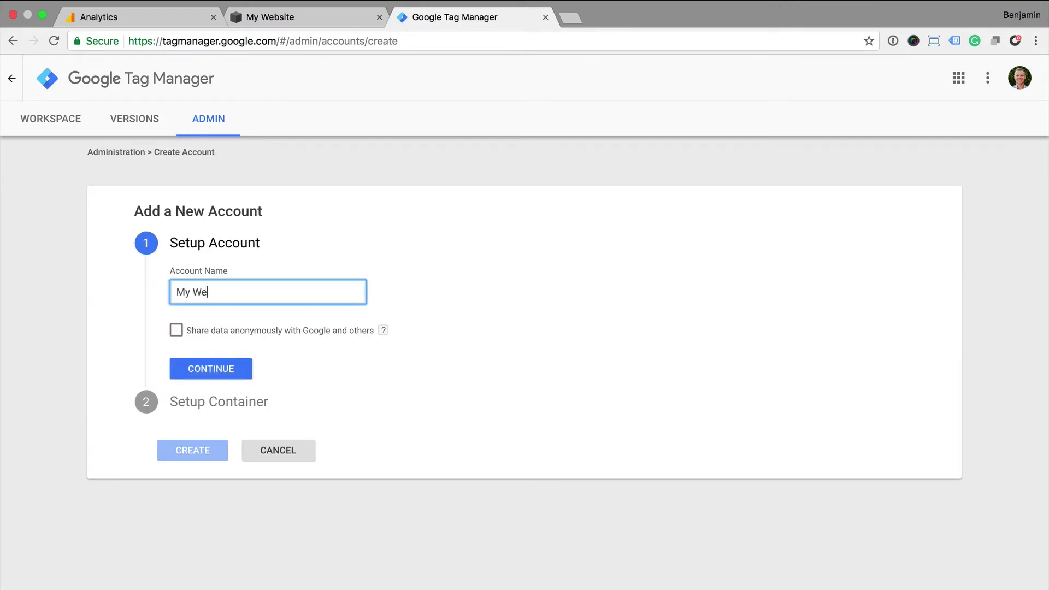
text(bsite)
click(210, 369)
text(www.be)
click(240, 374)
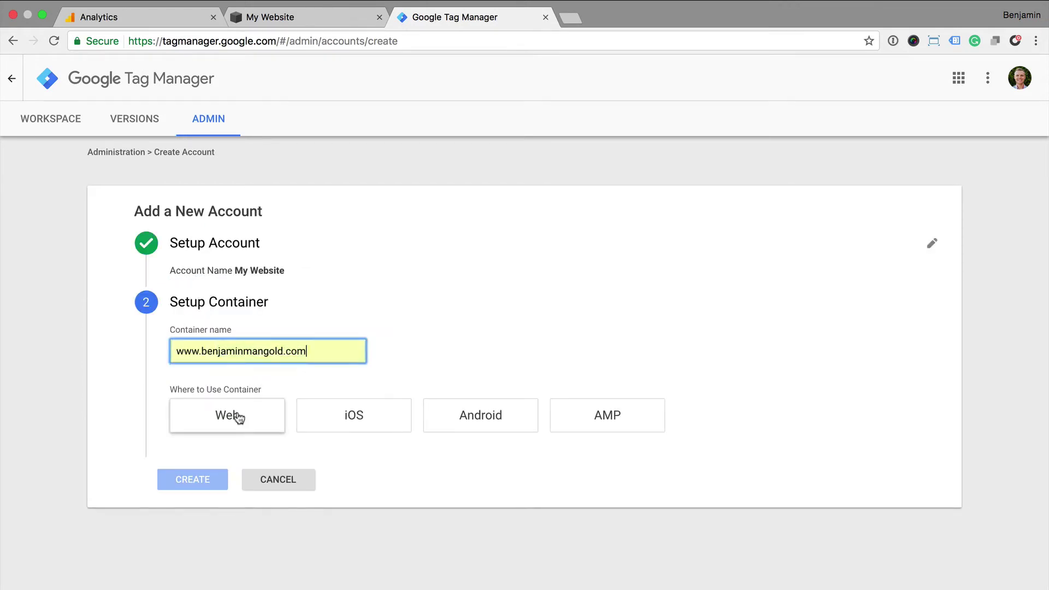
click(238, 417)
click(192, 479)
click(1001, 78)
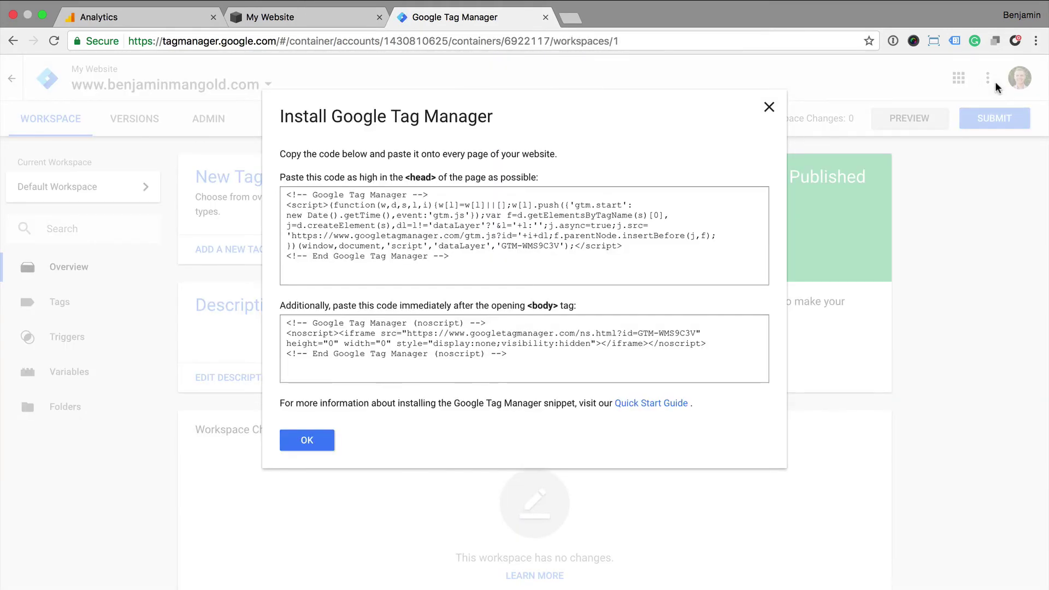
- Replace the Analytics script in the Squarespace header with the copied GTM head snippet and save
drag(458, 261, 281, 194)
key(super+c)
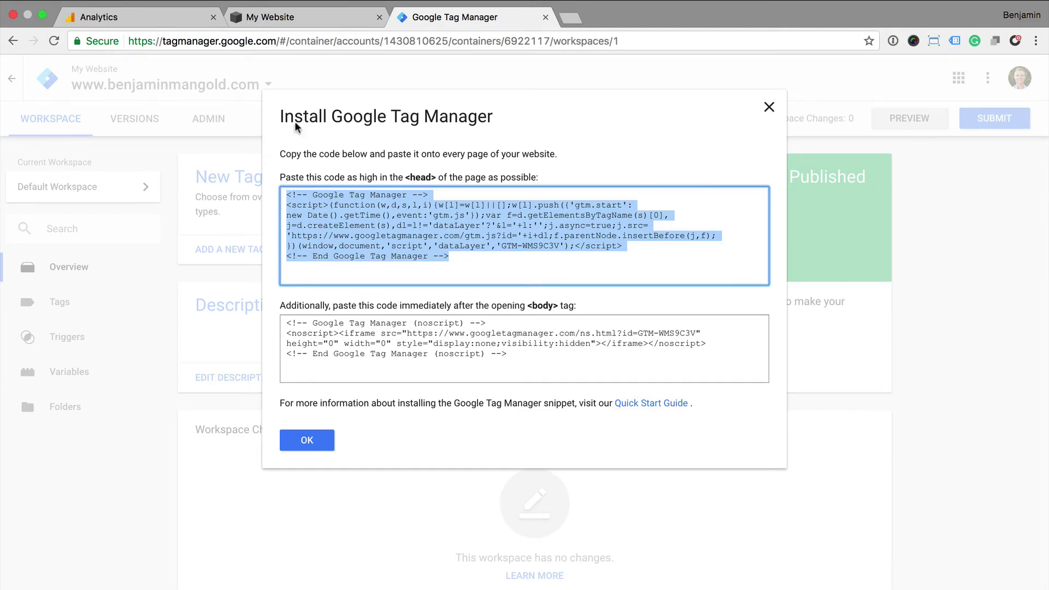
click(297, 10)
drag(157, 371, 48, 235)
key(BackSpace)
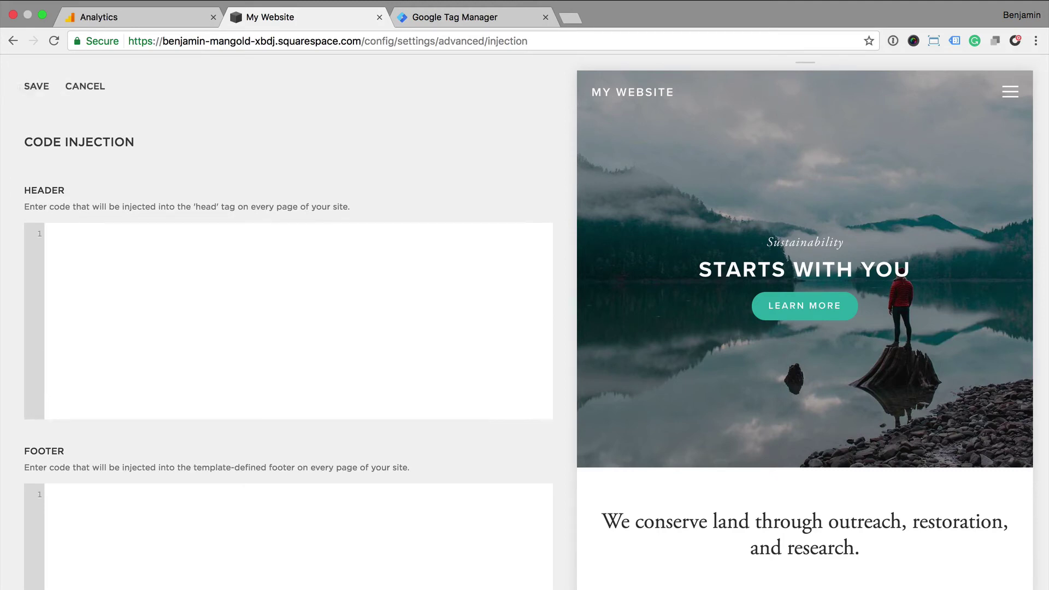
key(super+v)
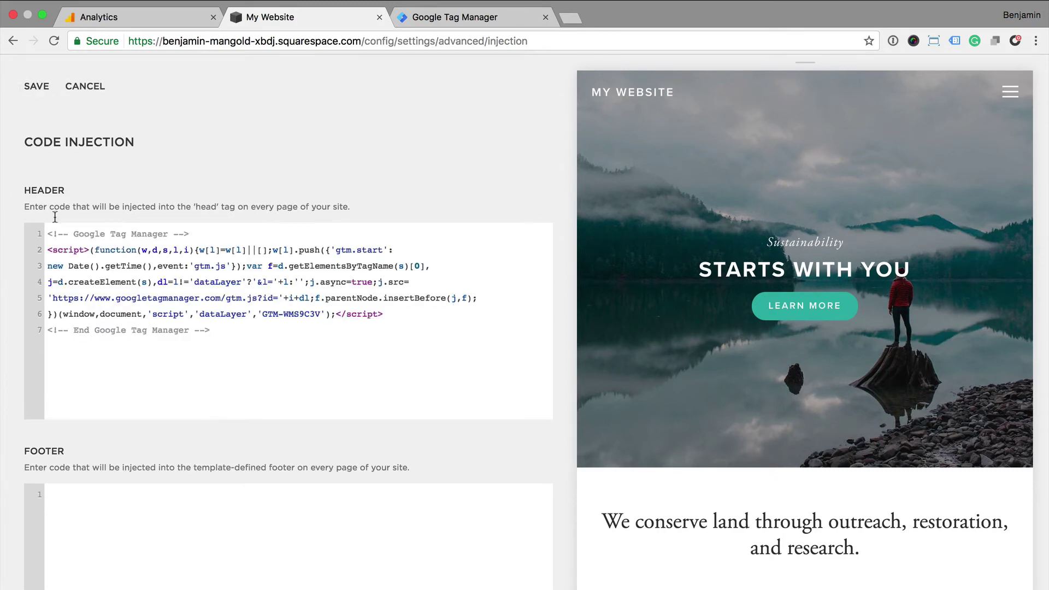
click(41, 85)
- Create a new Universal Analytics tag named 'Google Analytics' in Tag Manager
click(443, 18)
click(306, 439)
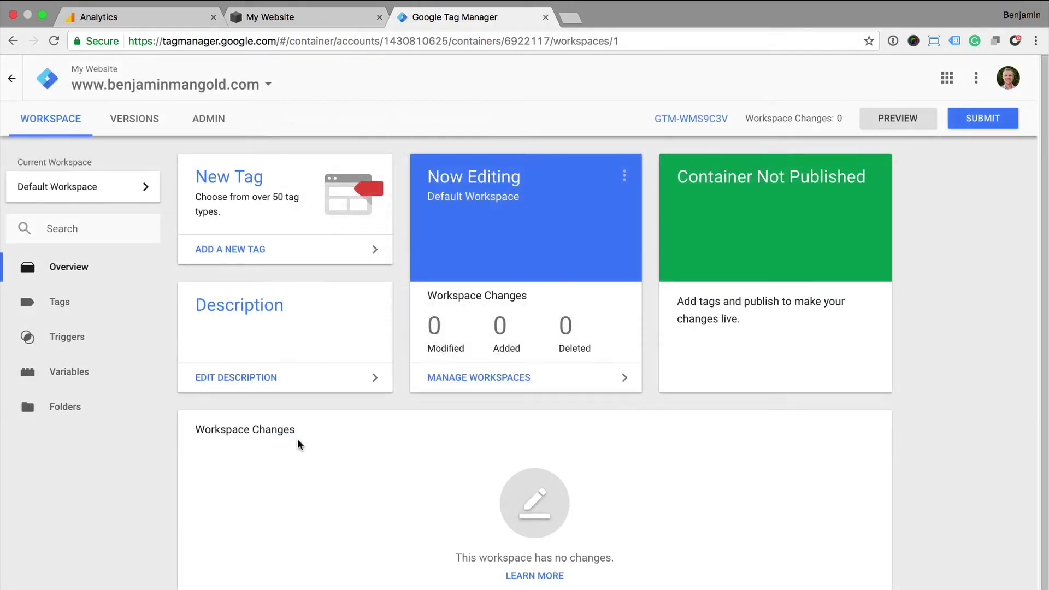
click(254, 256)
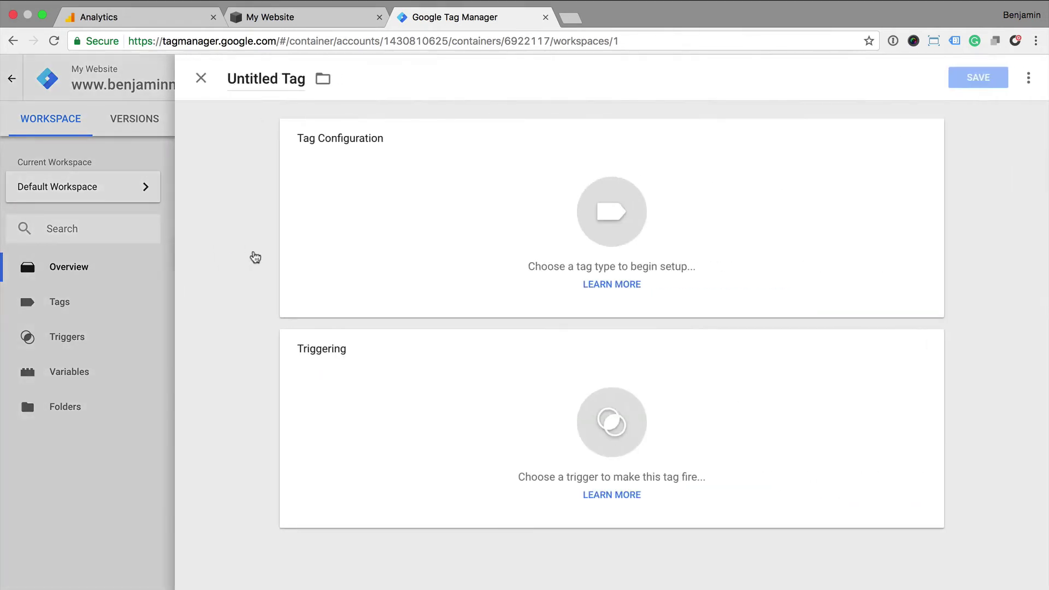
click(276, 77)
text(Google Analytics)
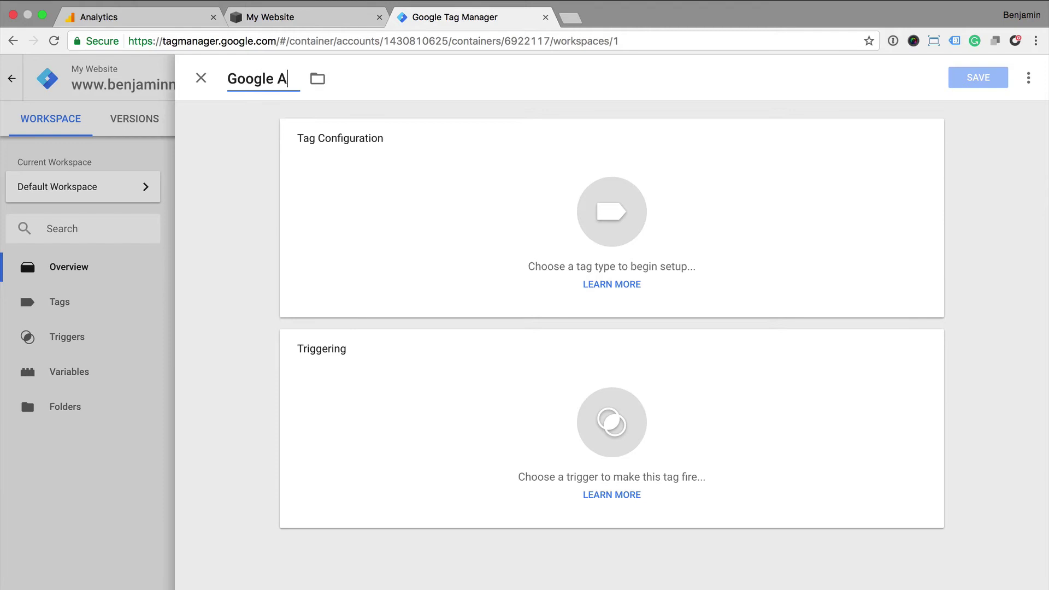
click(343, 159)
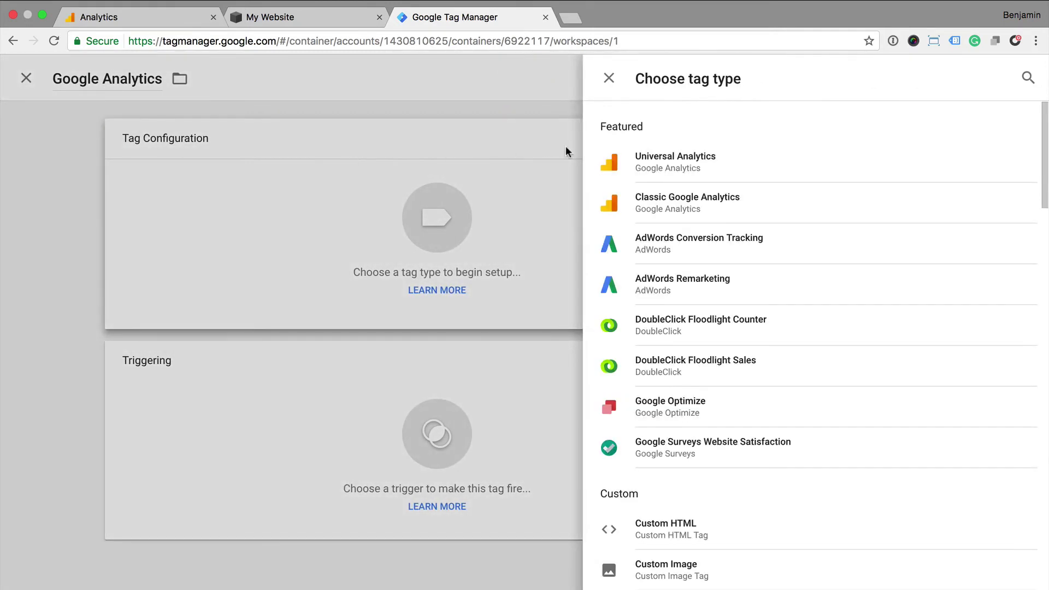
click(665, 164)
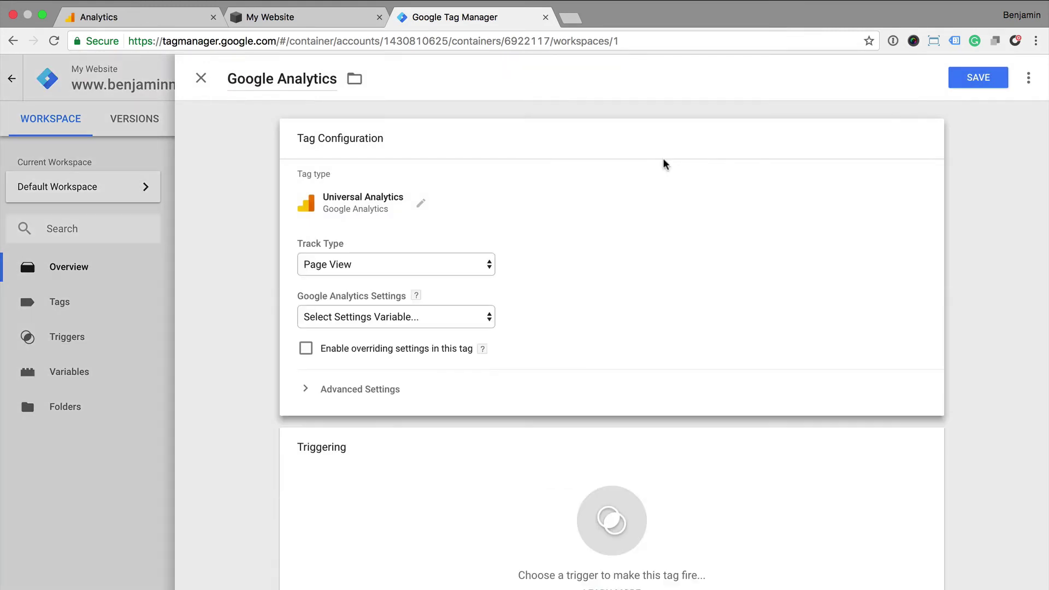
- Give the tag a new 'GA Tracking ID' variable holding the pasted ID, fire it on All Pages, and save
click(464, 315)
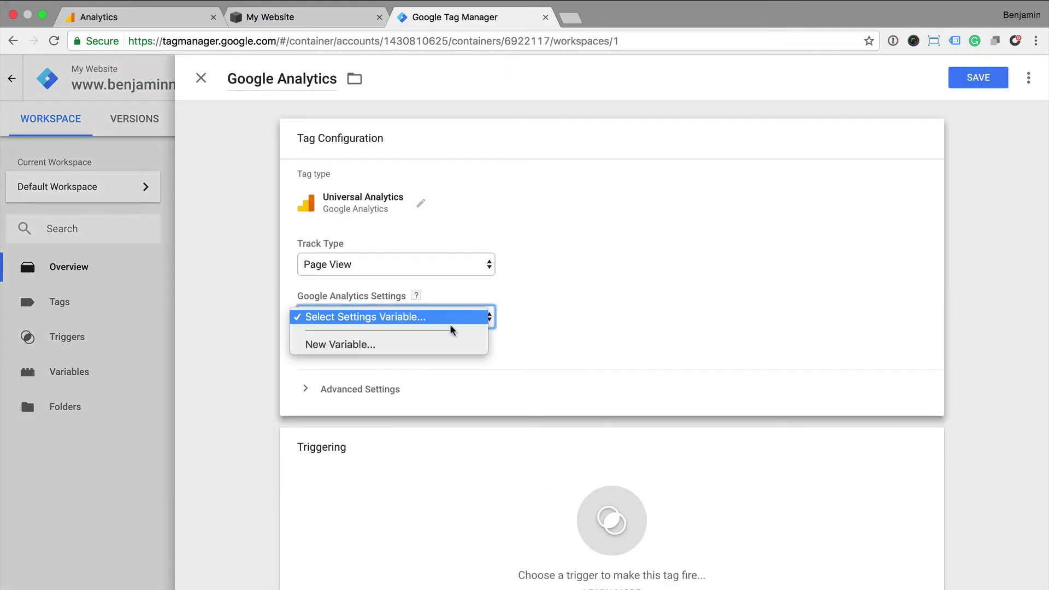
click(438, 337)
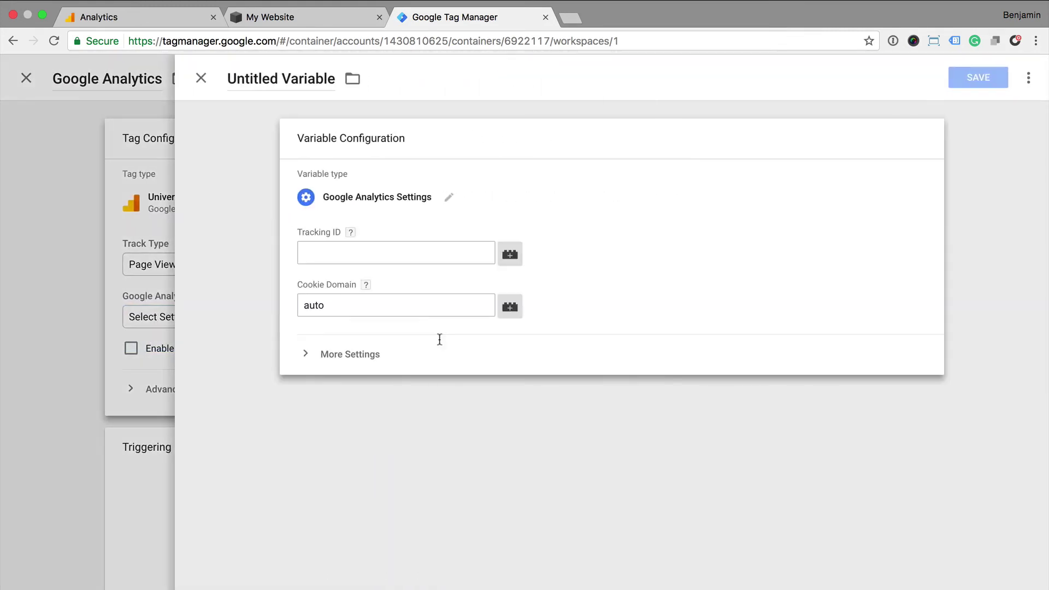
text(UA-3828140-7)
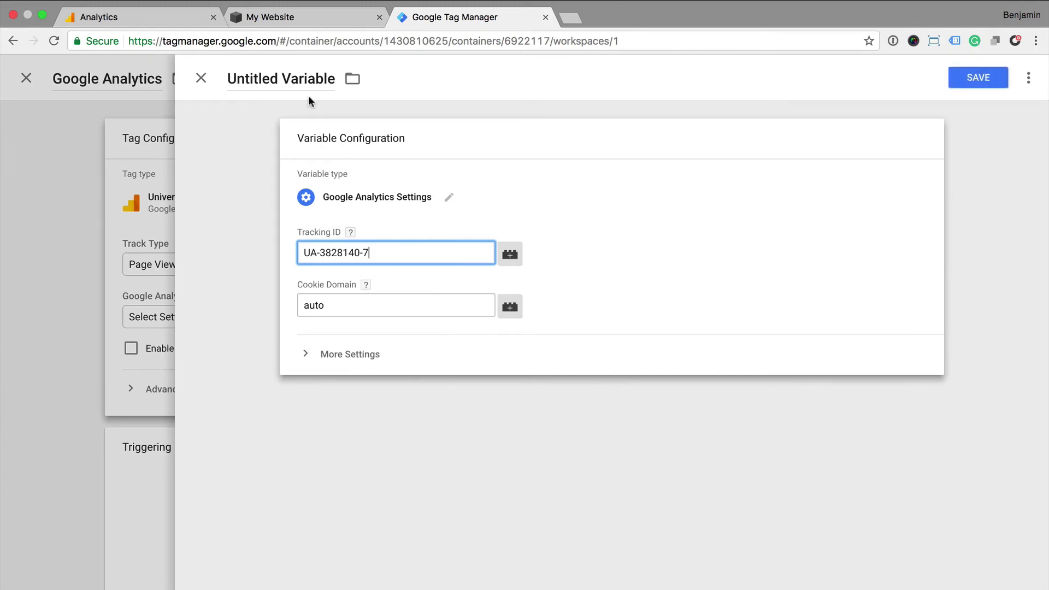
click(303, 80)
text(GA)
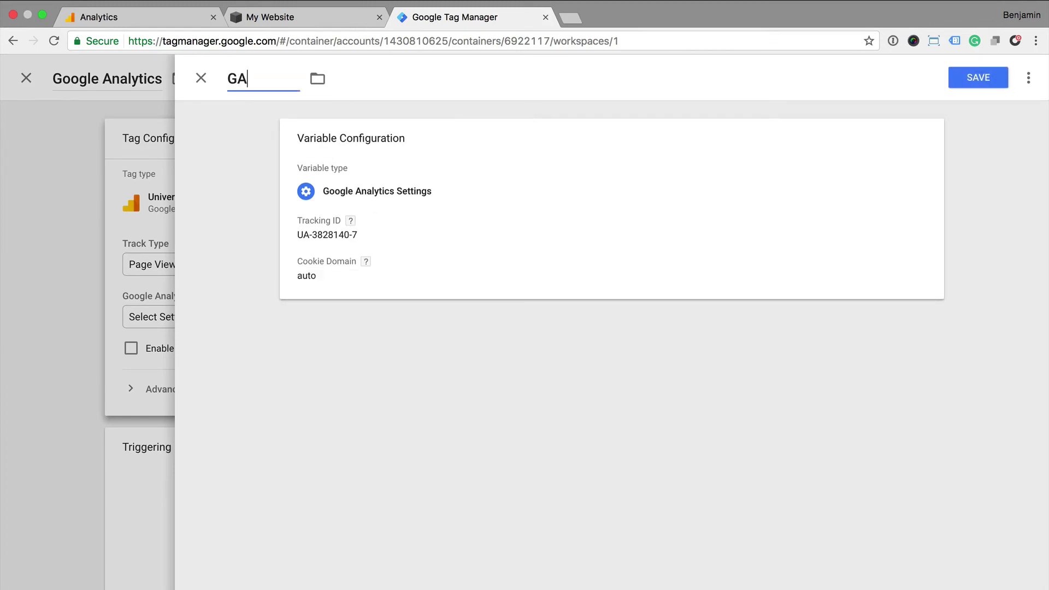
text( Tracking ID)
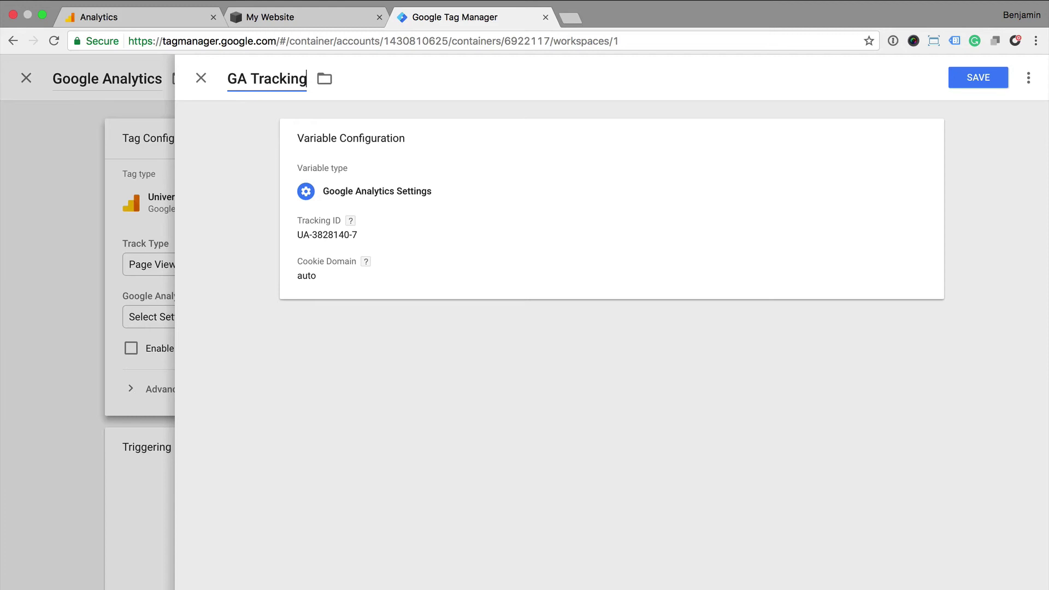
click(960, 77)
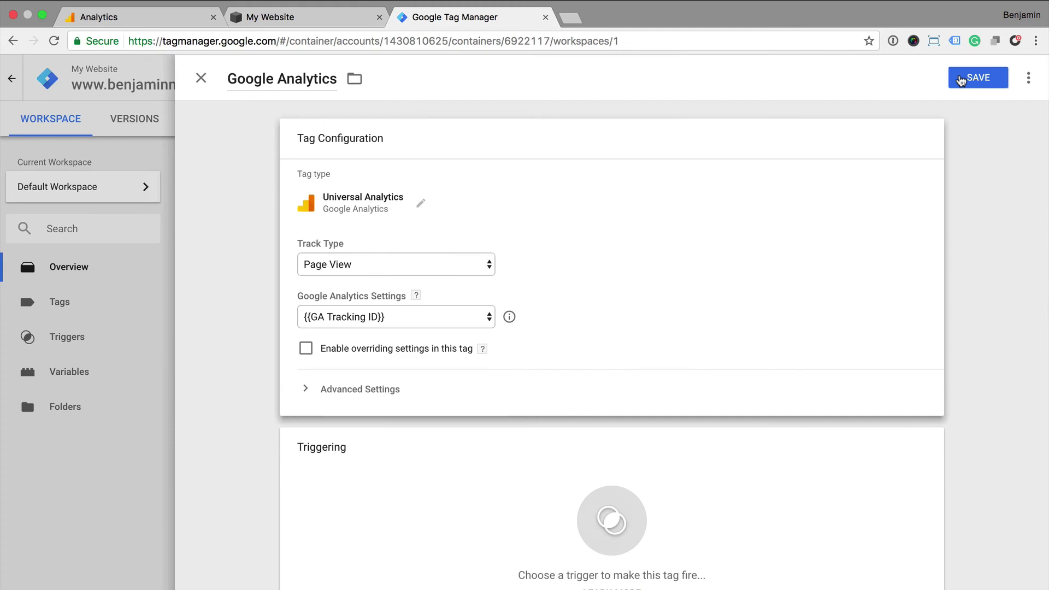
click(522, 493)
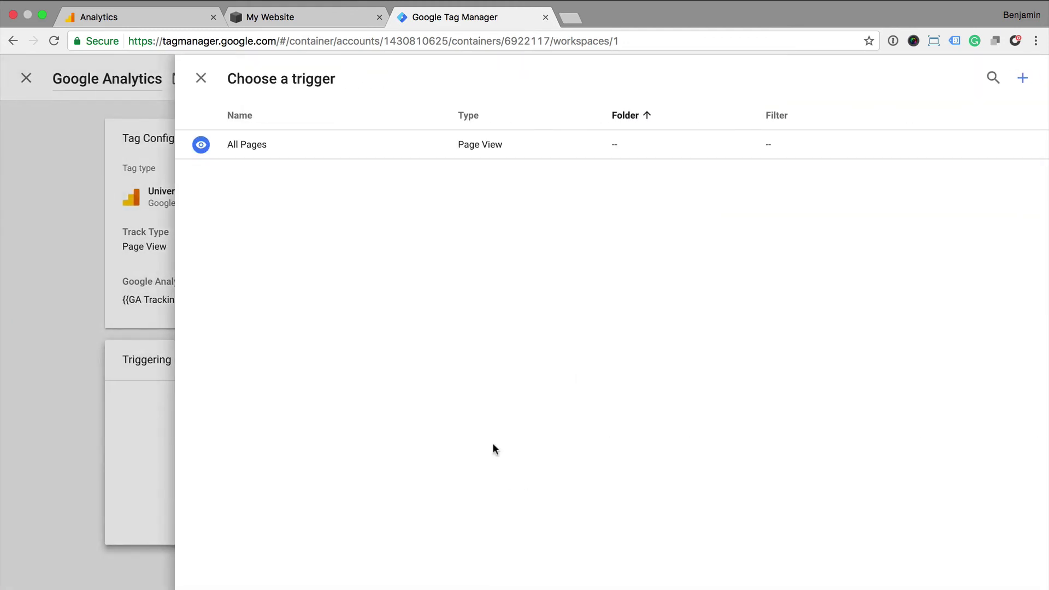
click(281, 153)
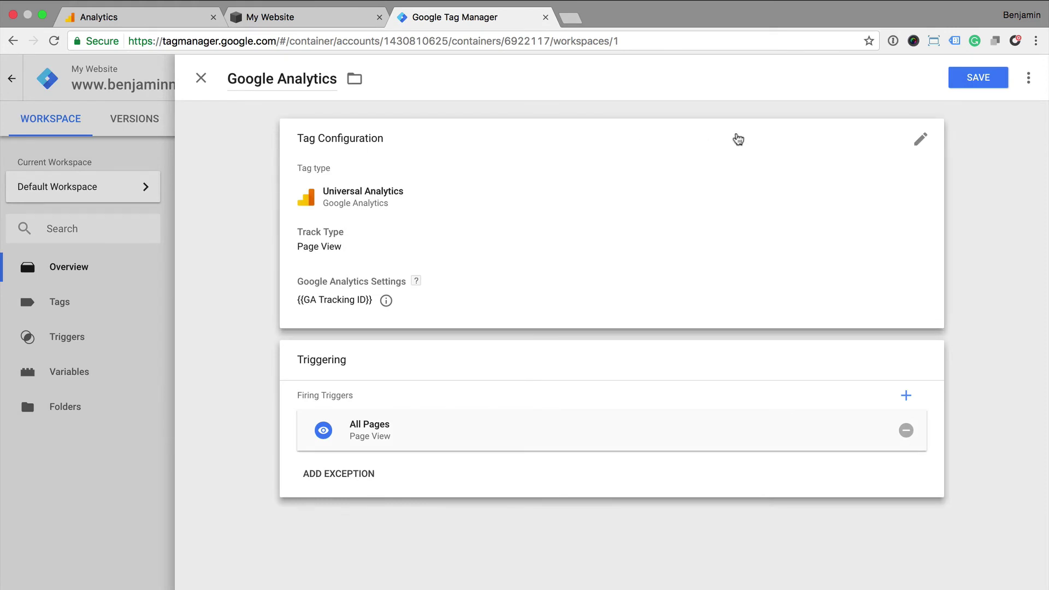
click(957, 81)
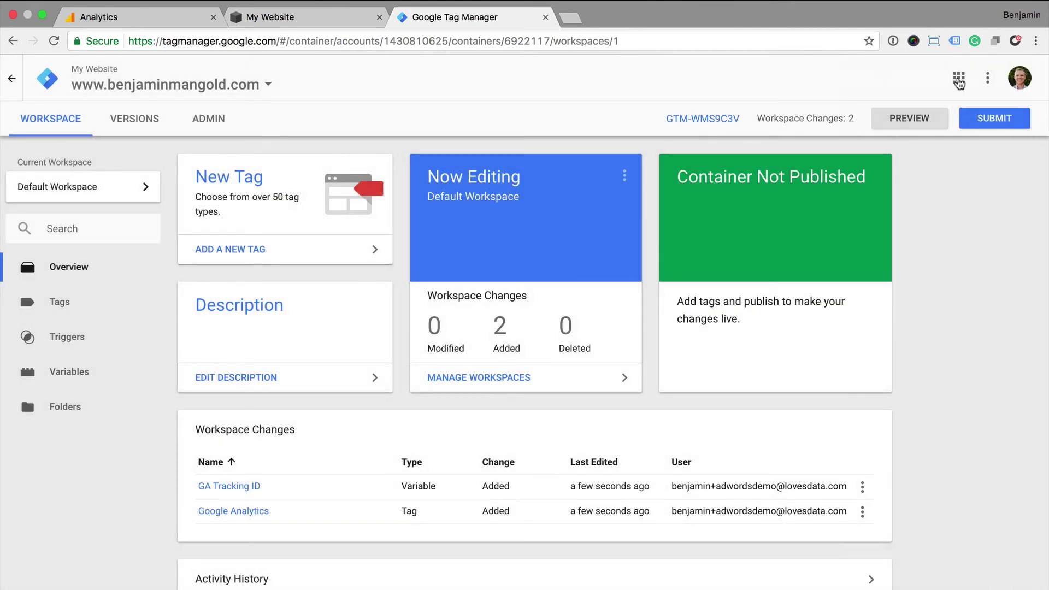
- Submit and publish the container as version 'Added GA Tracking Code'
click(994, 121)
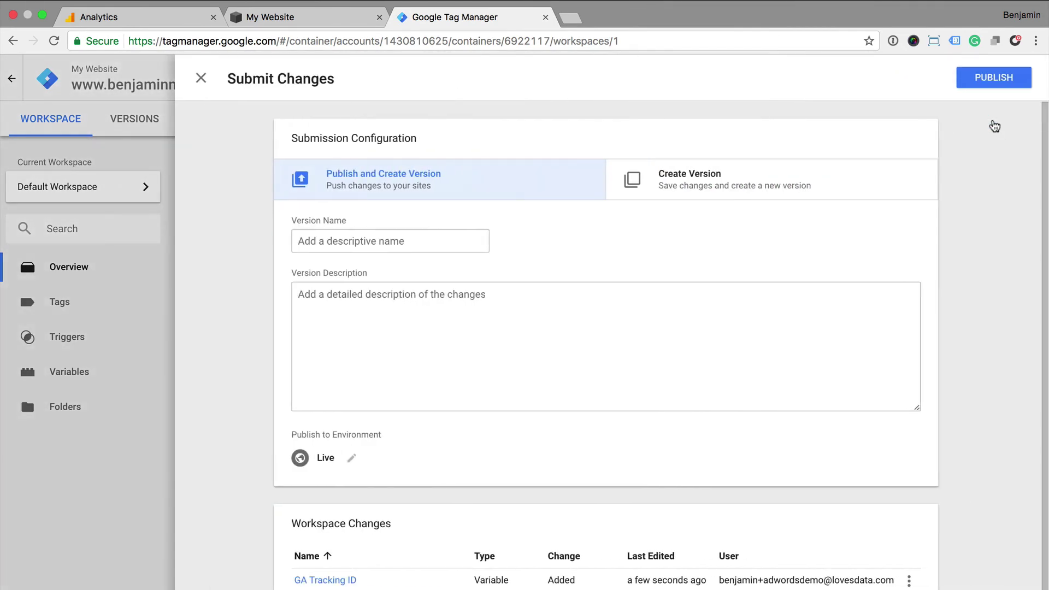
click(384, 241)
text(Add)
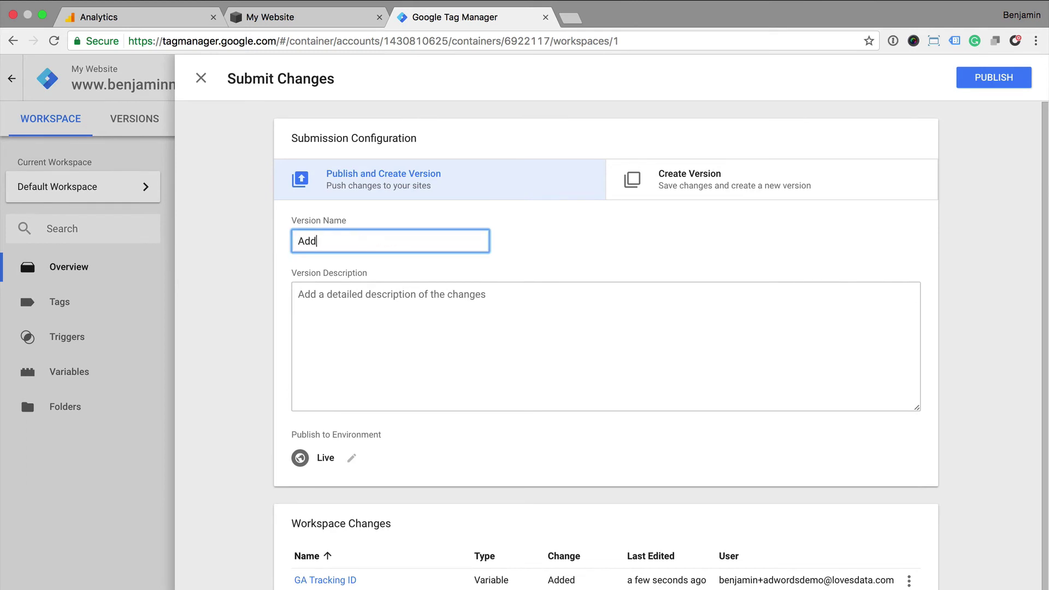
text(ed GA Tracking Code)
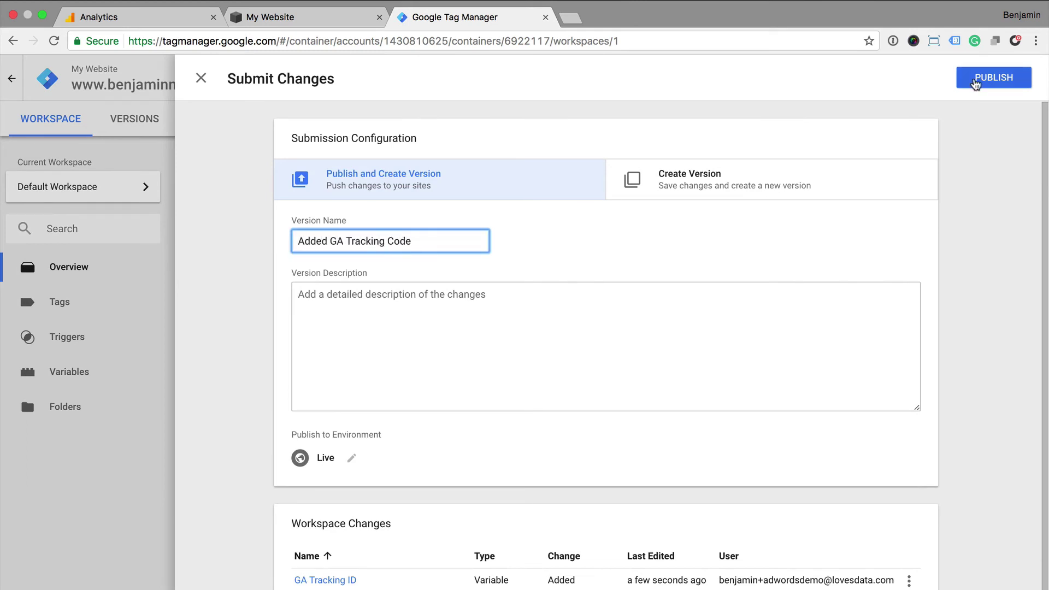
click(975, 79)
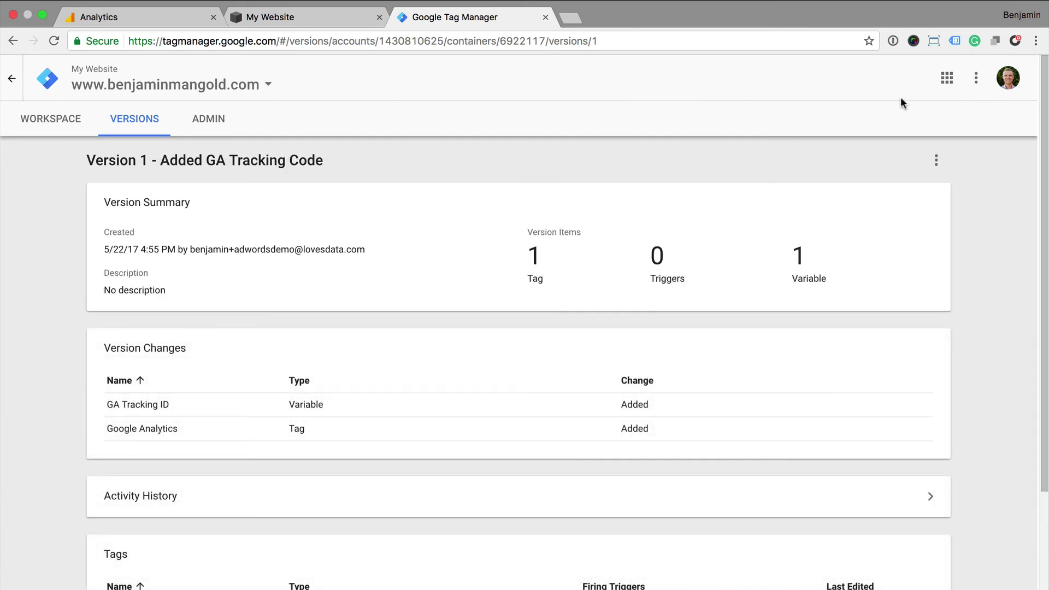
- Return to the My Website tab showing Squarespace's Code Injection settings
click(335, 21)
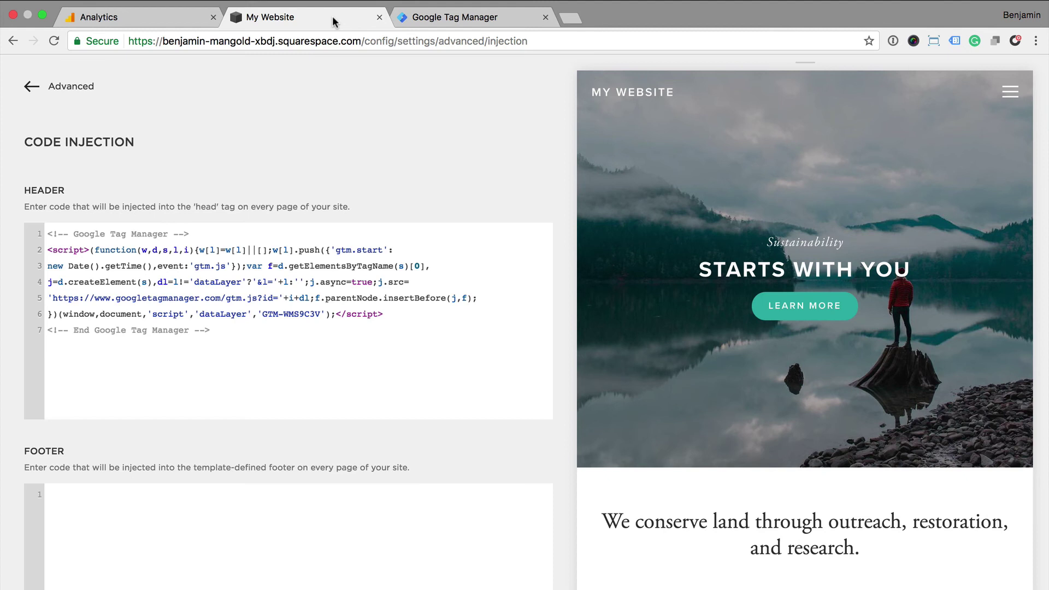